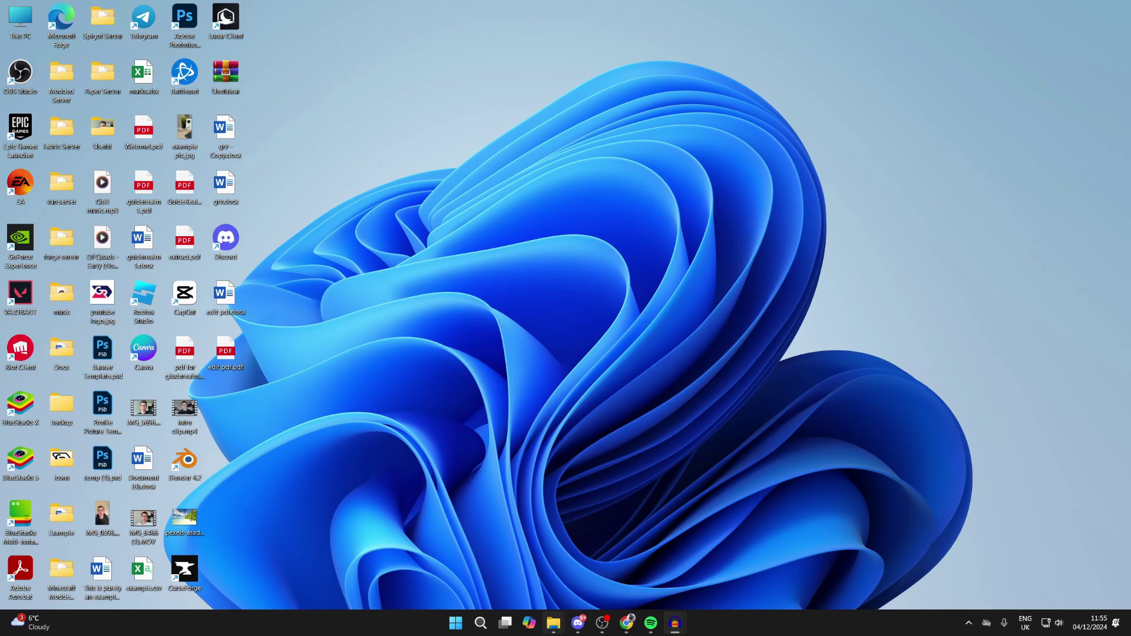
# Check the drives in This PC, then search 'disk partitions' and launch Disk Management.
pyautogui.click(554, 623)
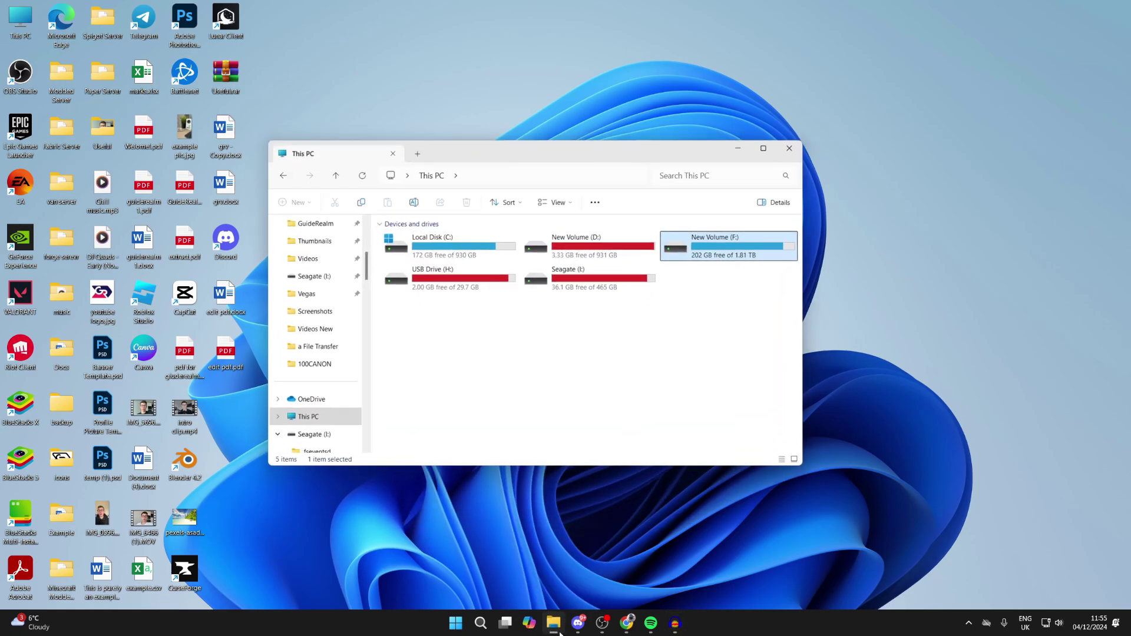
pyautogui.click(712, 289)
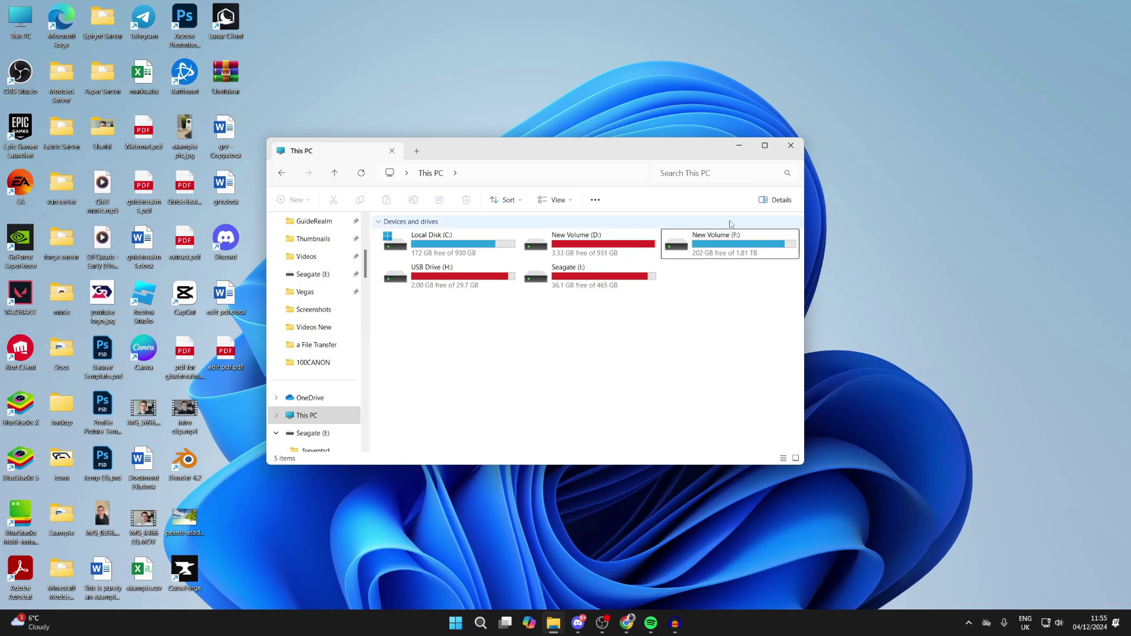
pyautogui.click(739, 145)
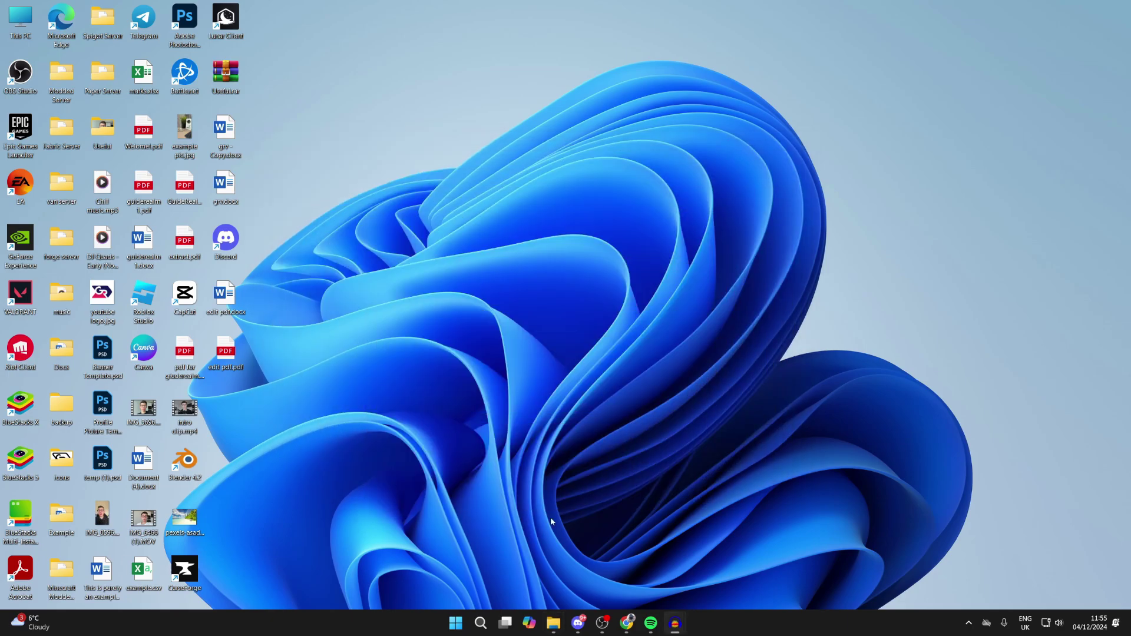
pyautogui.click(481, 623)
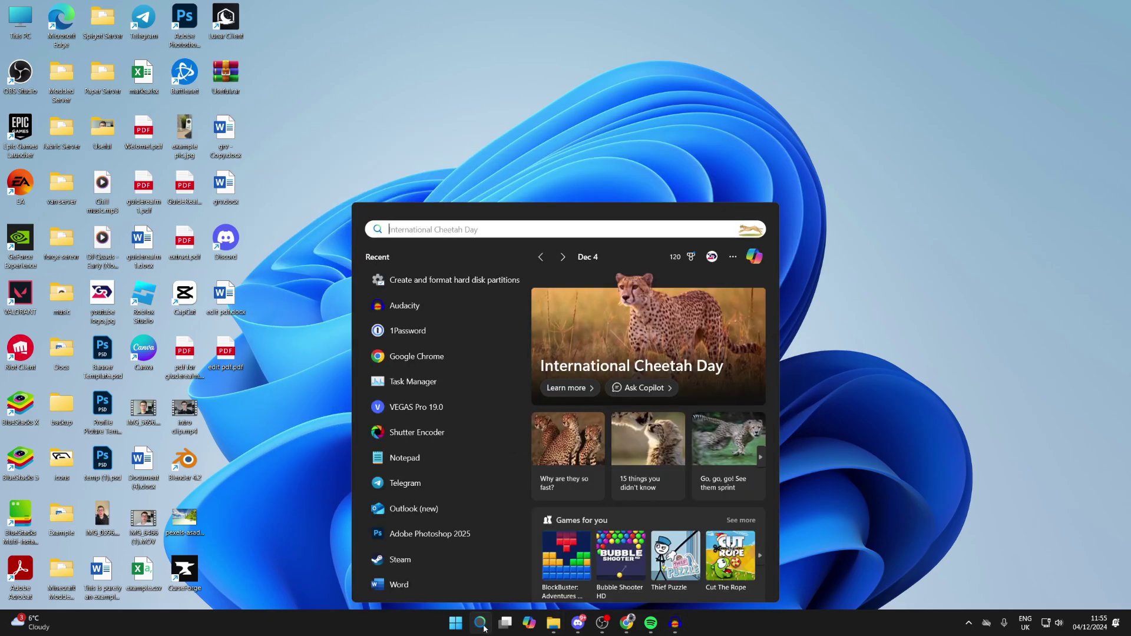
pyautogui.write('disk par')
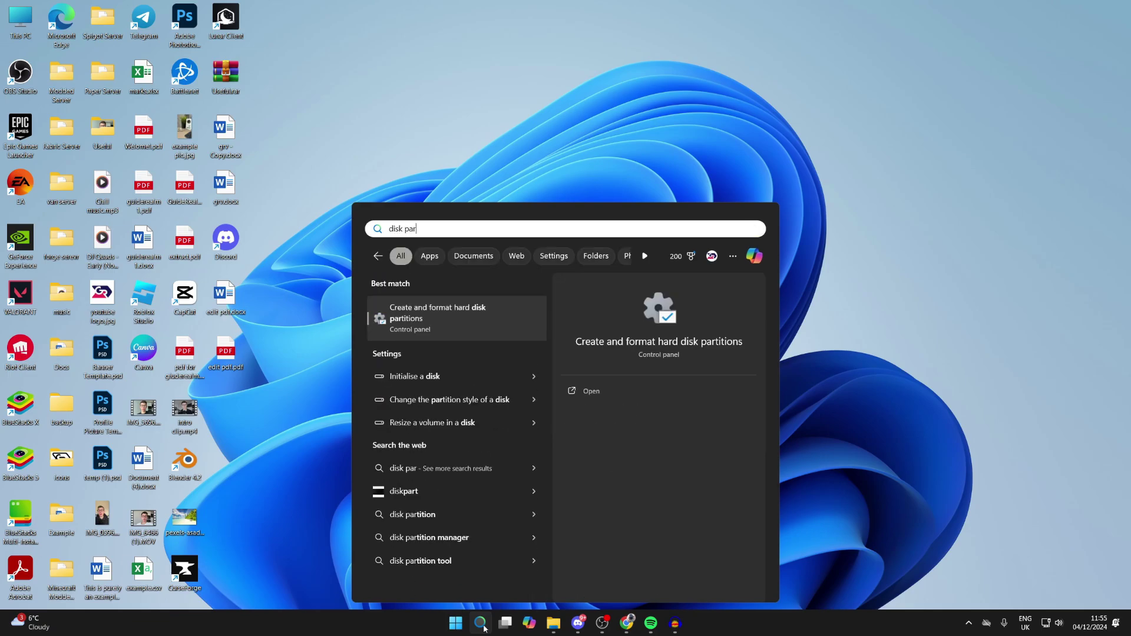
pyautogui.write('titions')
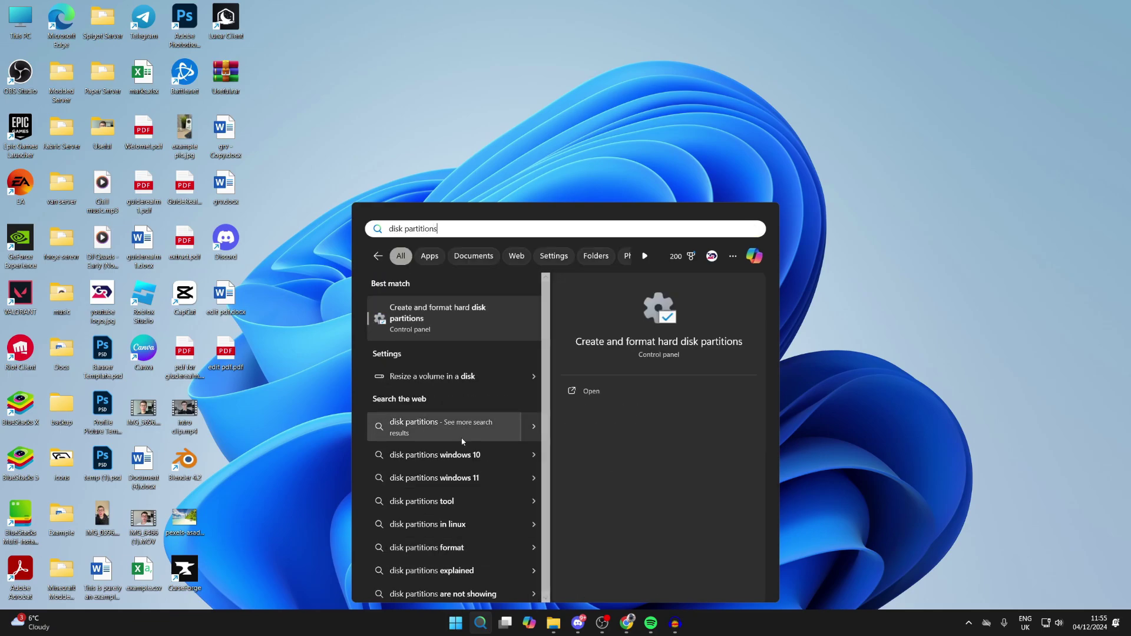
pyautogui.click(422, 318)
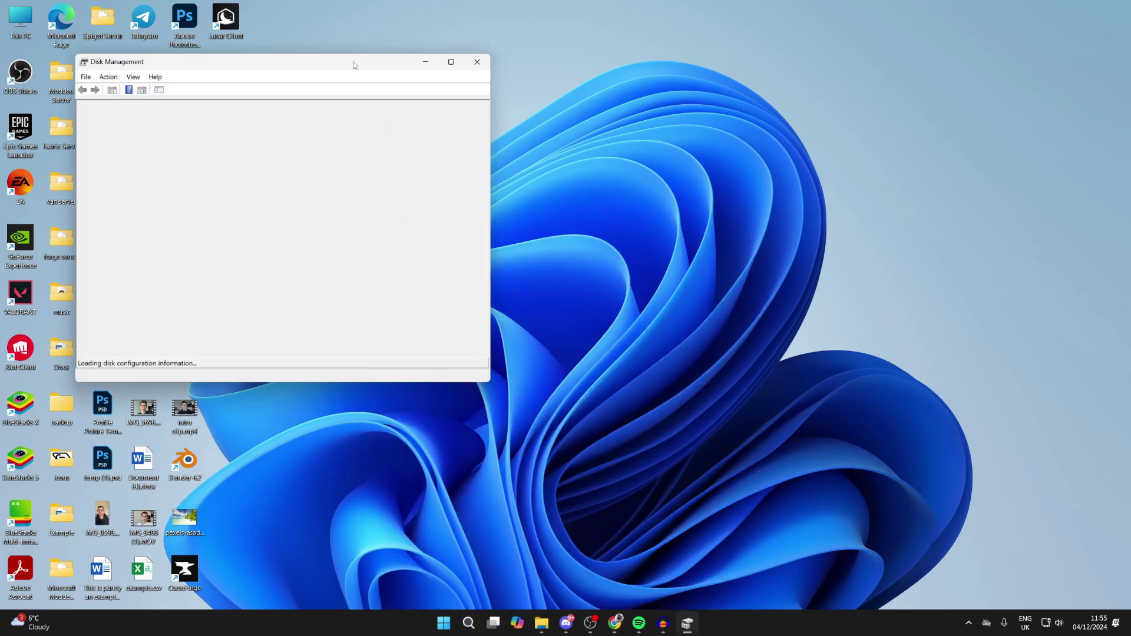
# Center the Disk Management window and bring up options for Disk 2's 223.56 GB unallocated space.
pyautogui.moveTo(361, 66); pyautogui.dragTo(592, 139)
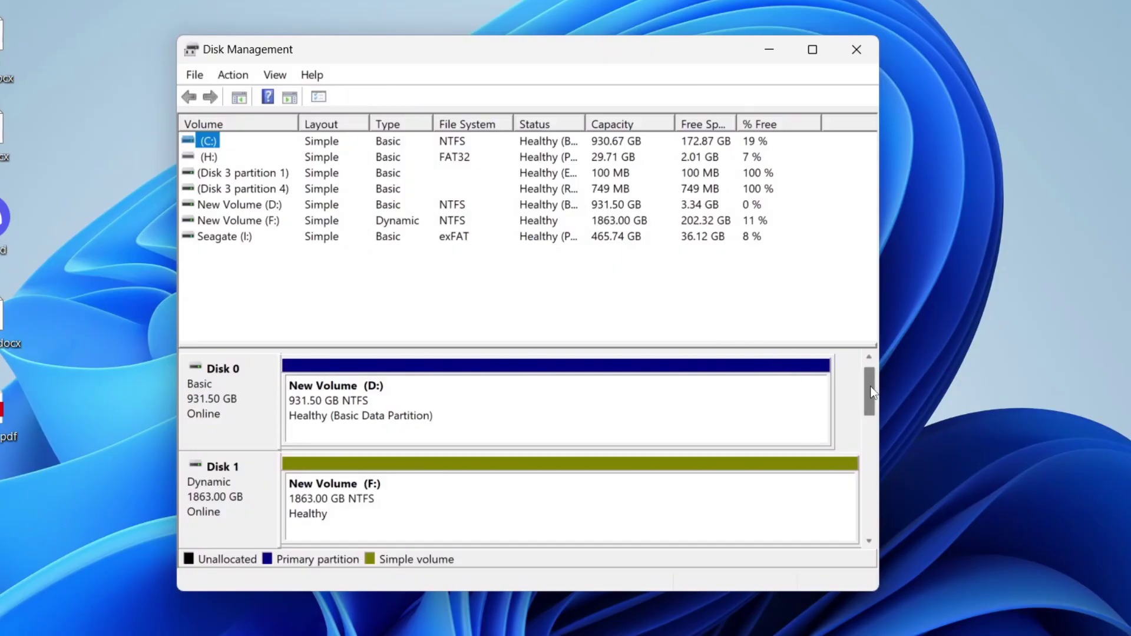
pyautogui.moveTo(871, 390); pyautogui.dragTo(870, 411)
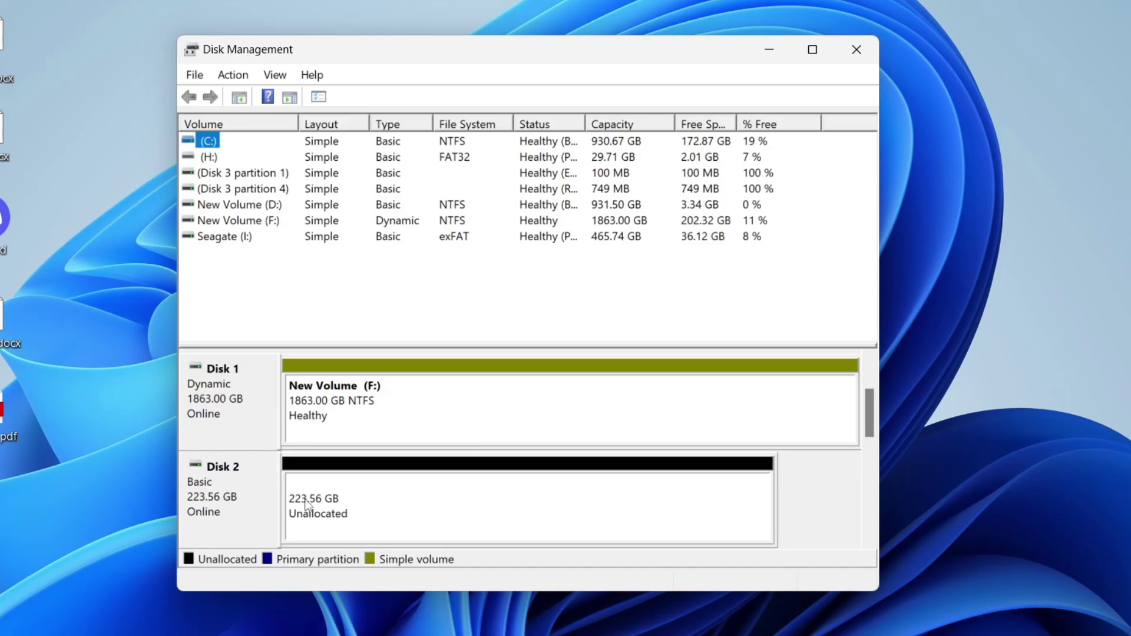
pyautogui.rightClick(342, 498)
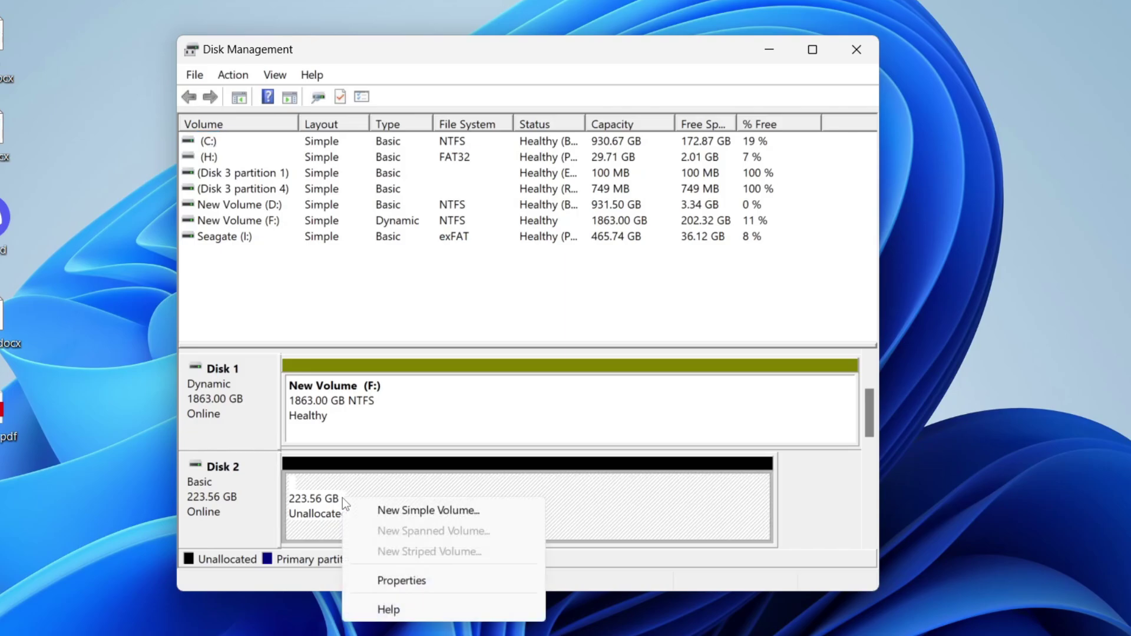
# Create a maximum-size simple volume on Disk 2 with drive letter E and NTFS quick format.
pyautogui.click(405, 511)
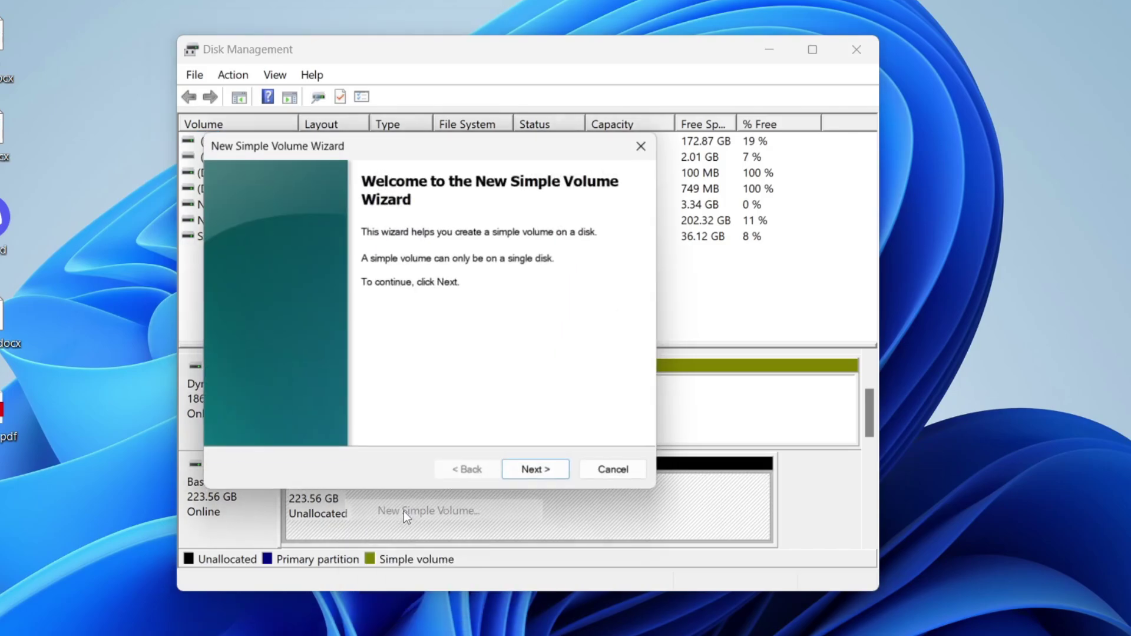
pyautogui.moveTo(423, 151); pyautogui.dragTo(473, 160)
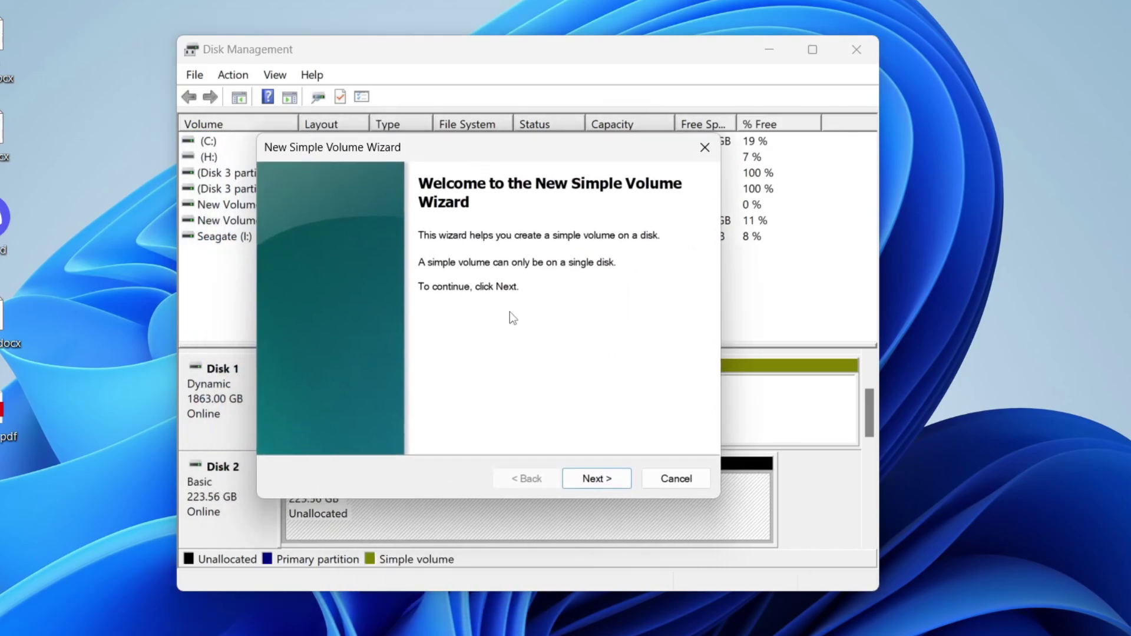
pyautogui.click(596, 480)
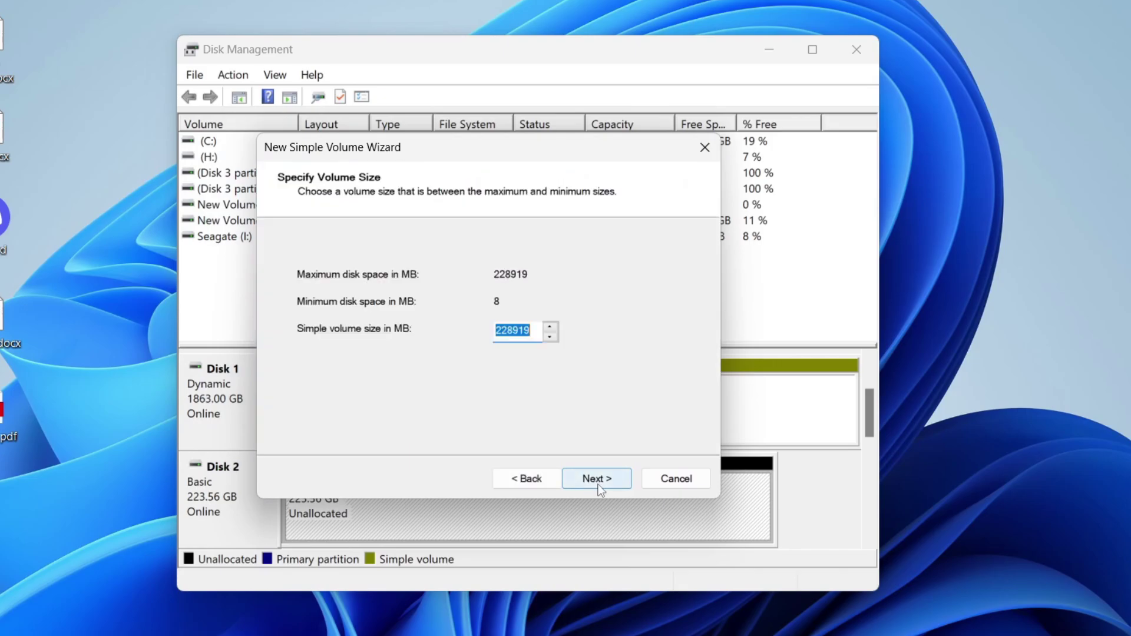
pyautogui.click(598, 484)
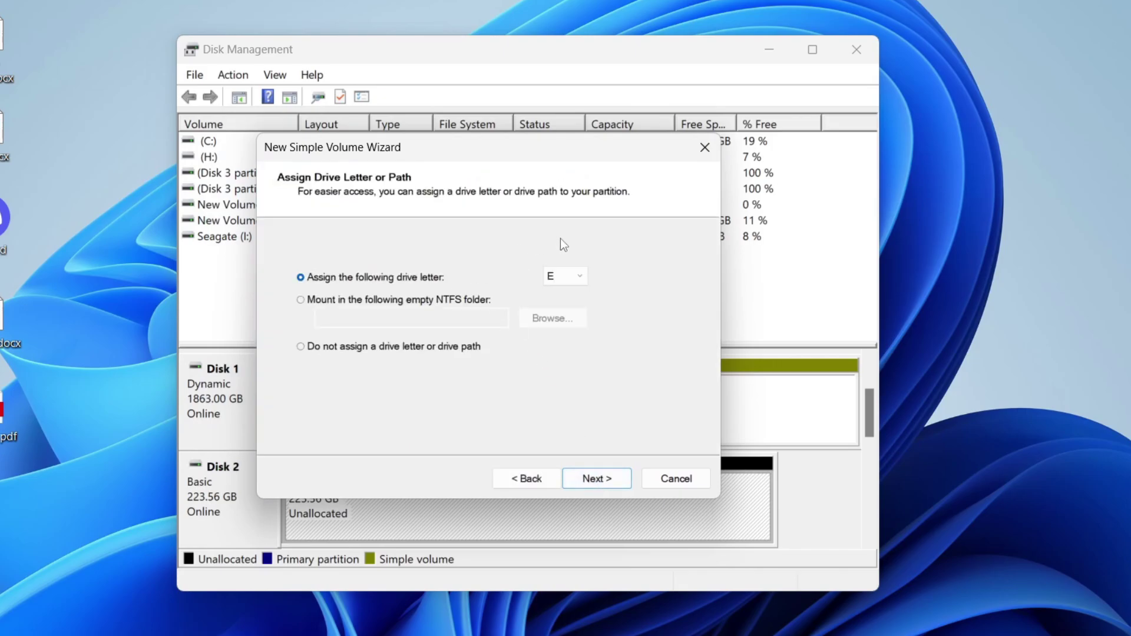
pyautogui.click(596, 478)
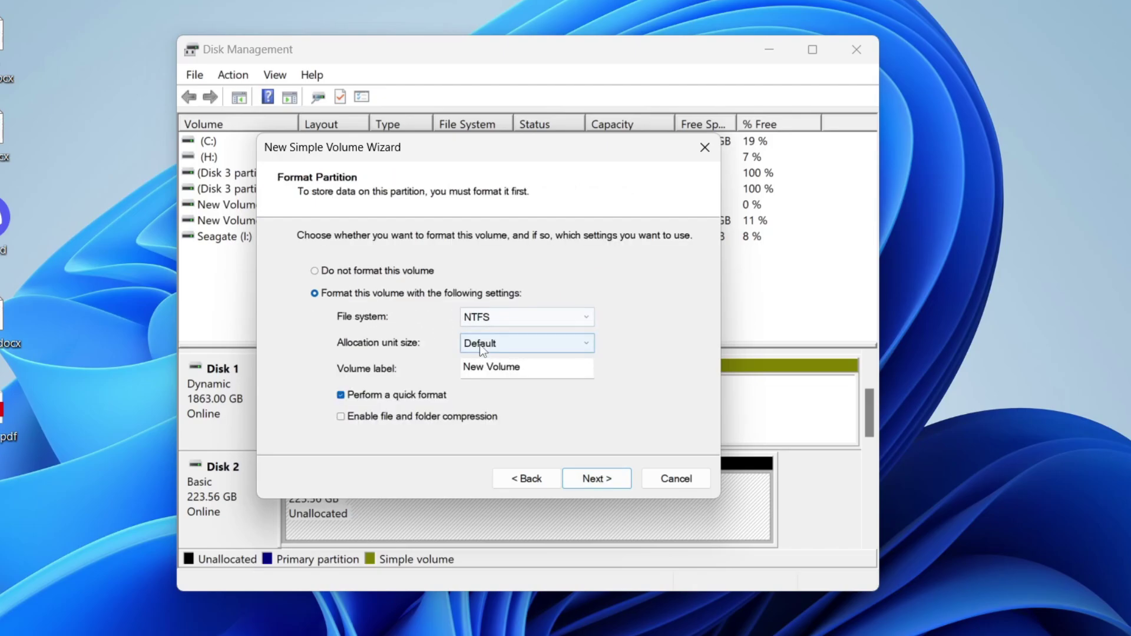
pyautogui.click(596, 478)
pyautogui.click(600, 480)
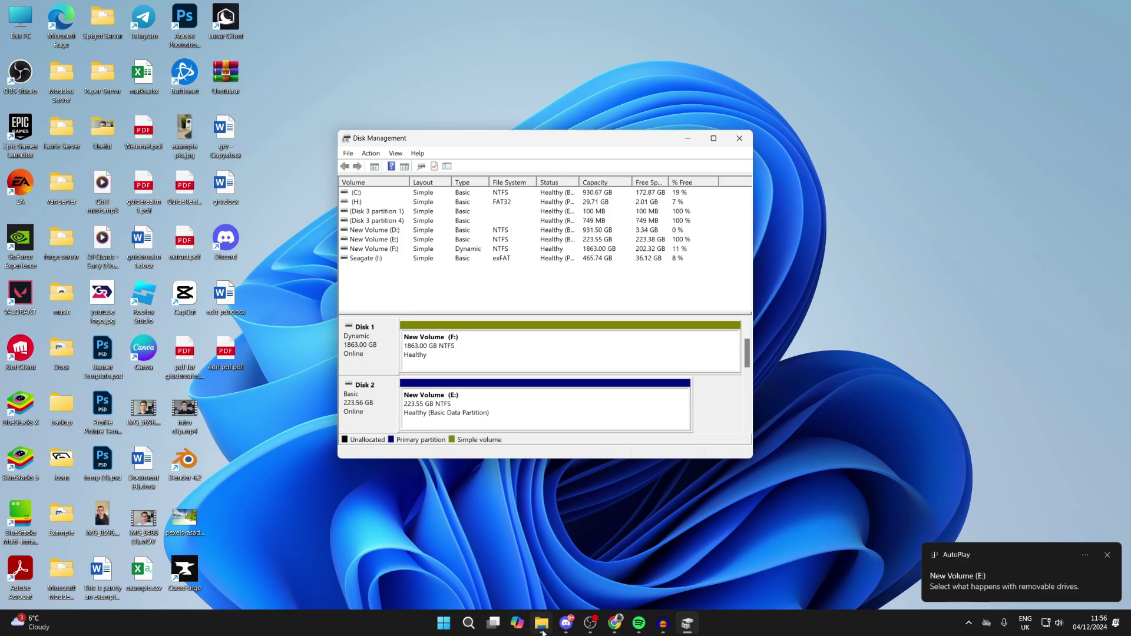
pyautogui.click(542, 623)
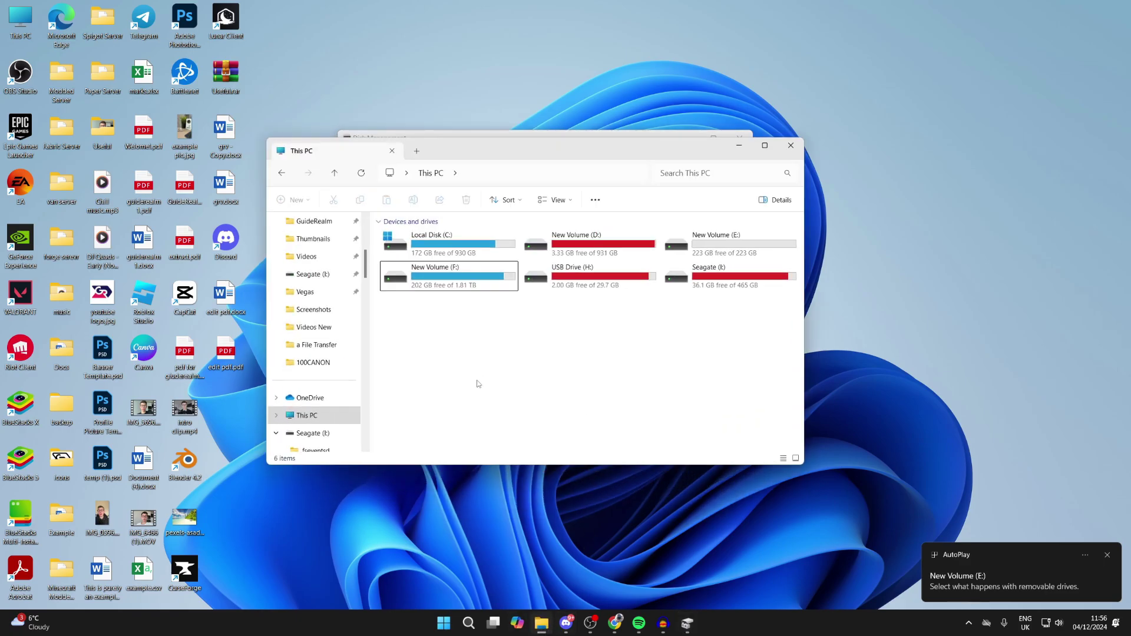
# Open New Volume (E:) to confirm it is empty, then return to the This PC list.
pyautogui.click(709, 247)
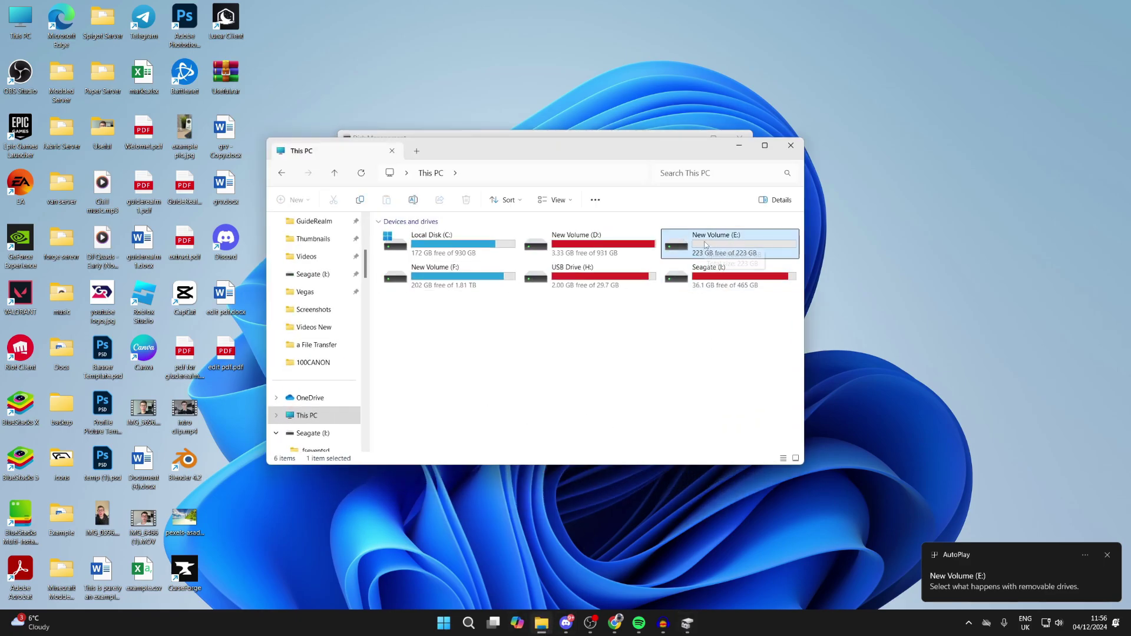
pyautogui.doubleClick(703, 246)
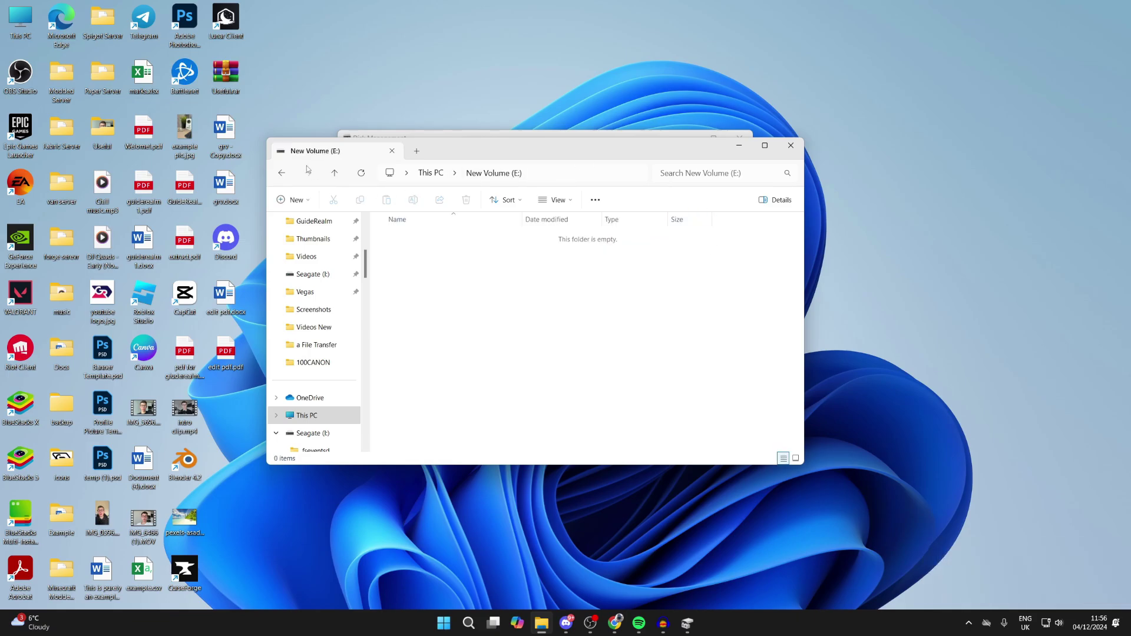
pyautogui.click(284, 172)
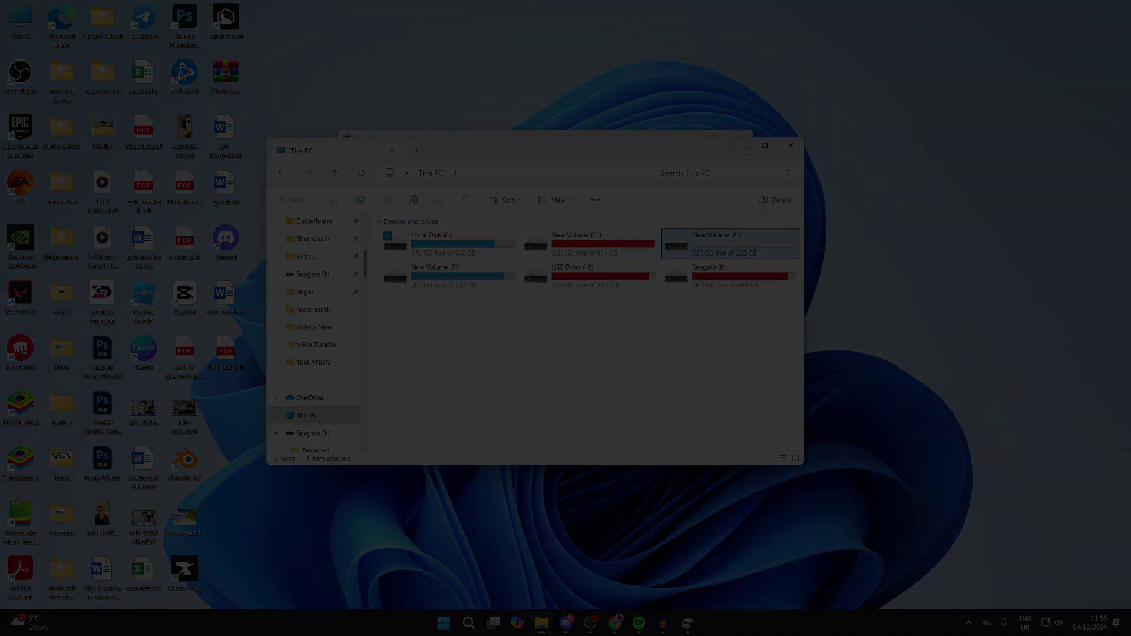